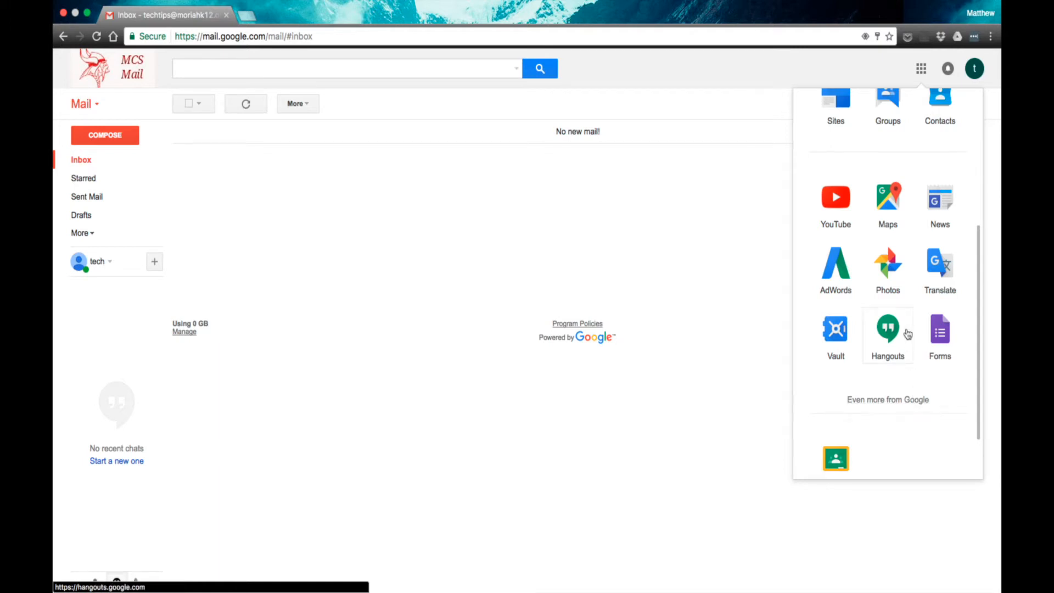
- Scroll the Google apps launcher so Drive, Docs and Sheets are visible
scroll(910, 336, "up", 3)
scroll(909, 334, "up", 5)
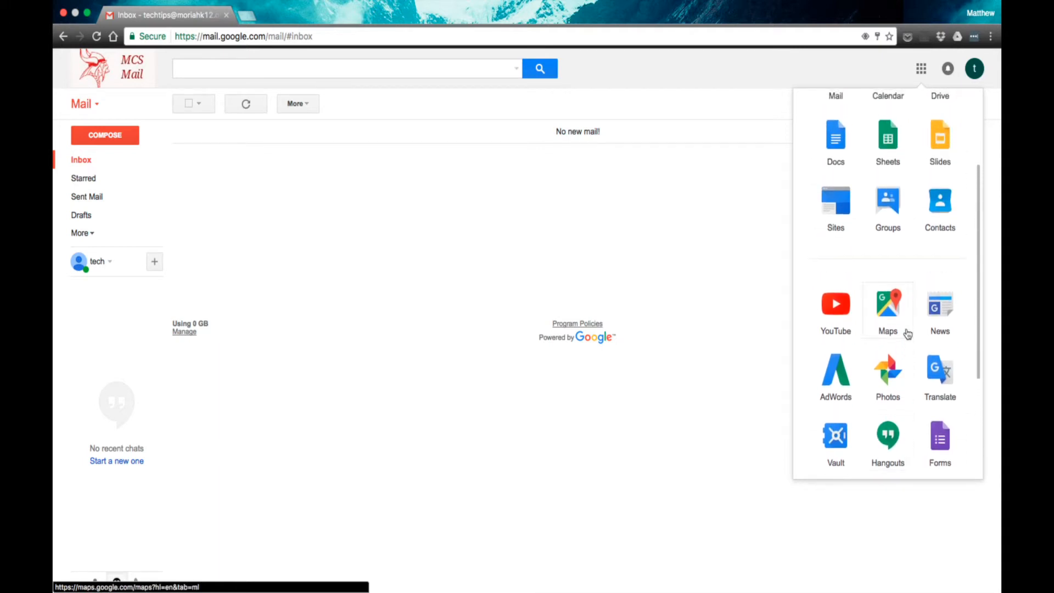
scroll(909, 334, "down", 1)
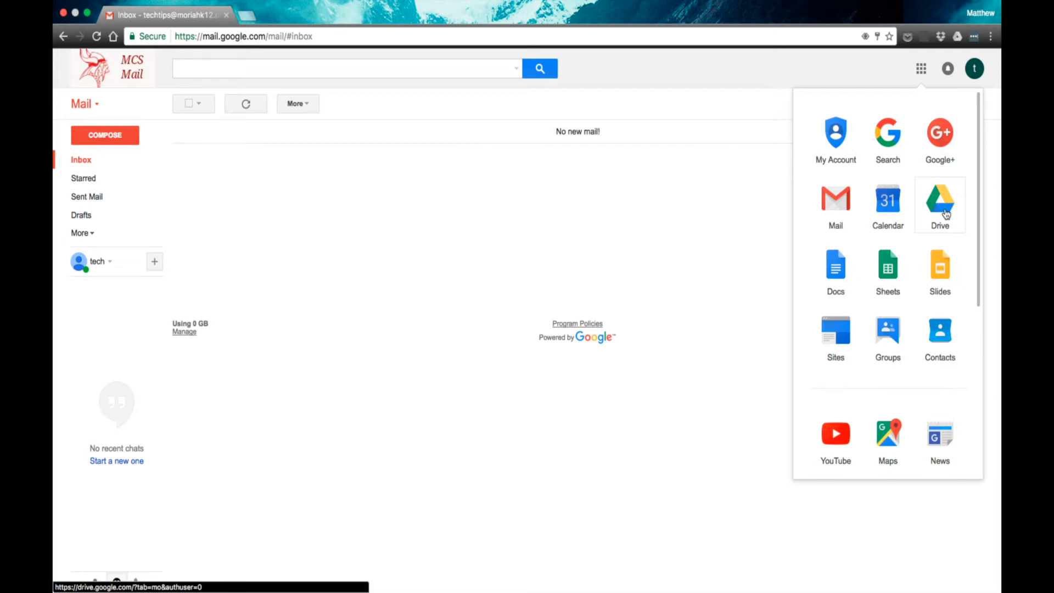
- Launch Google Drive from the apps launcher so My Drive loads in a new tab
left_click(945, 214)
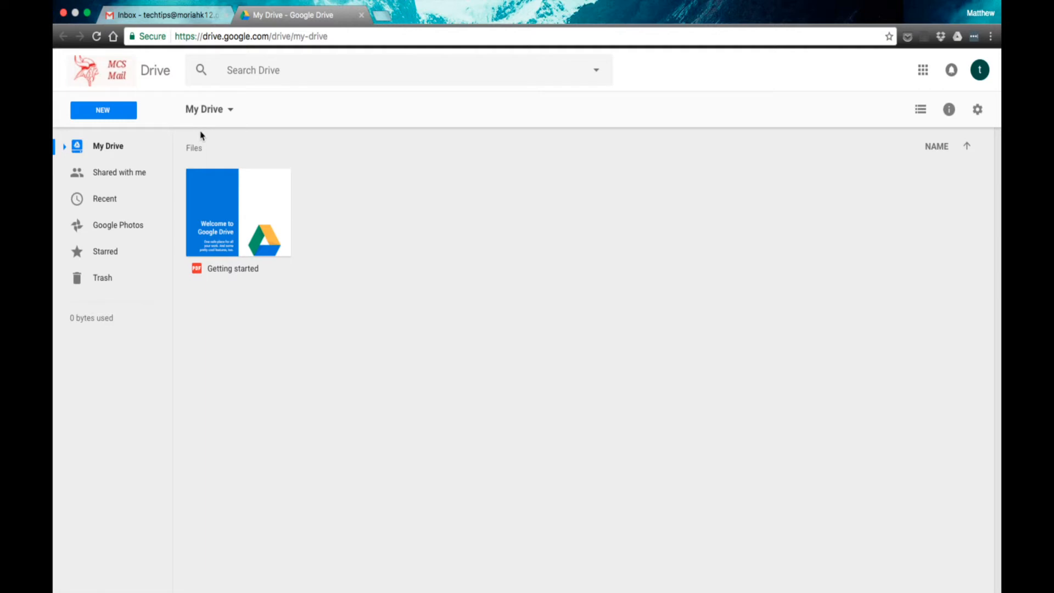
left_click(103, 112)
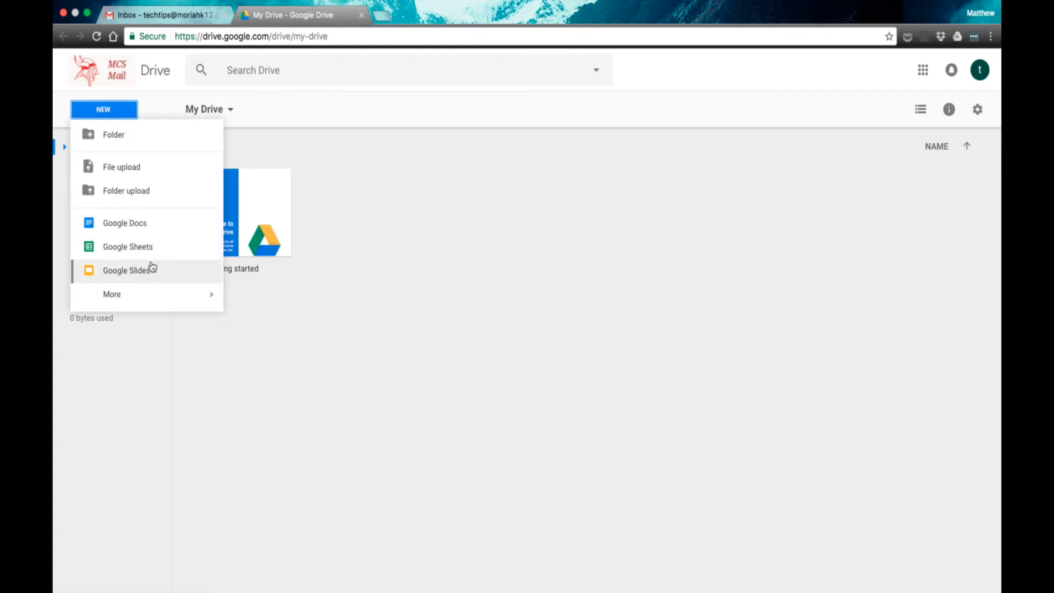
mouse_move(149, 308)
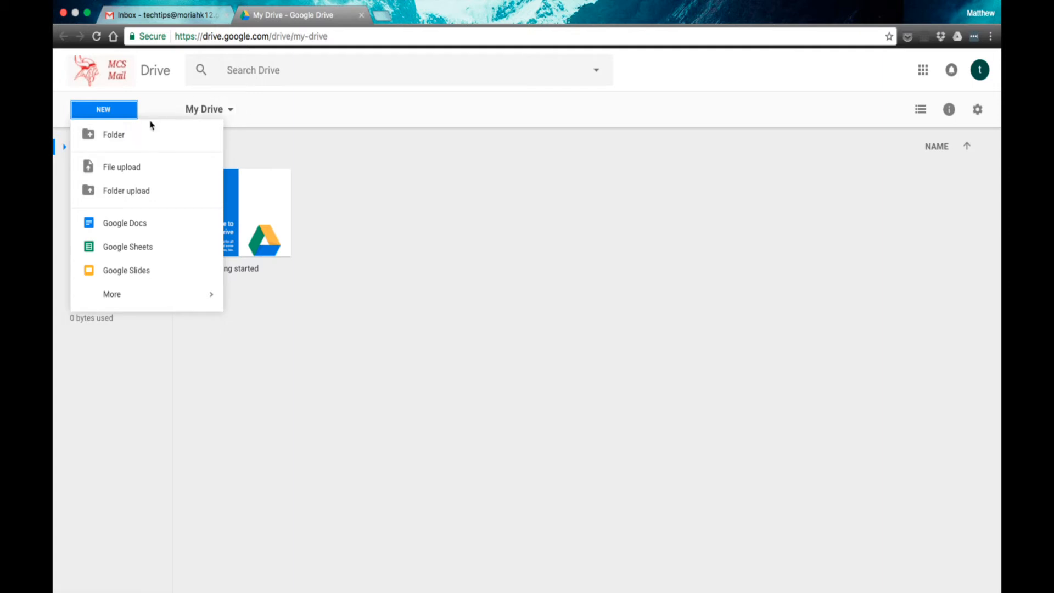
left_click(376, 127)
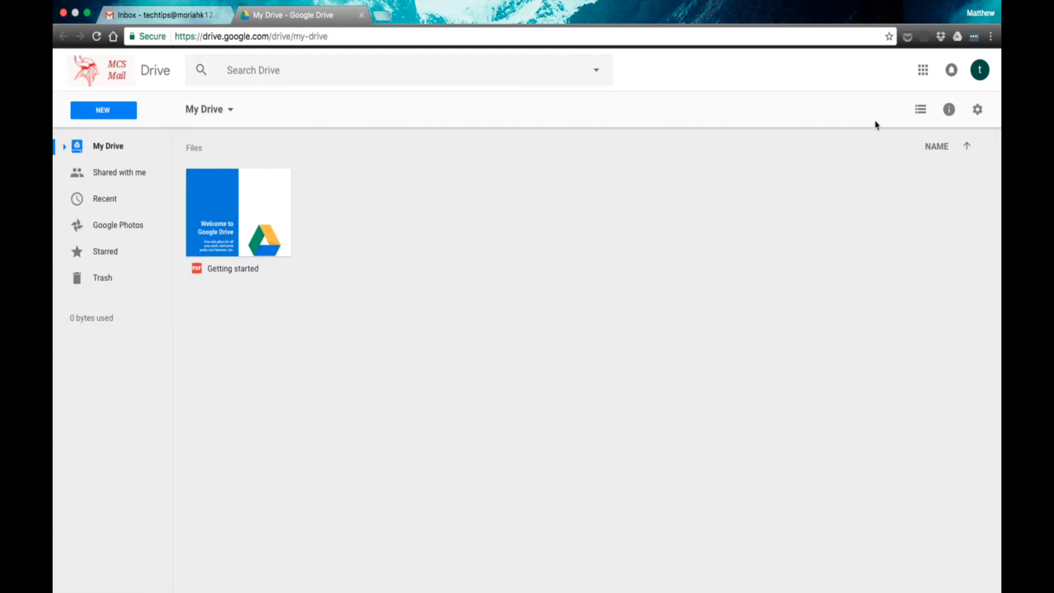
left_click(978, 112)
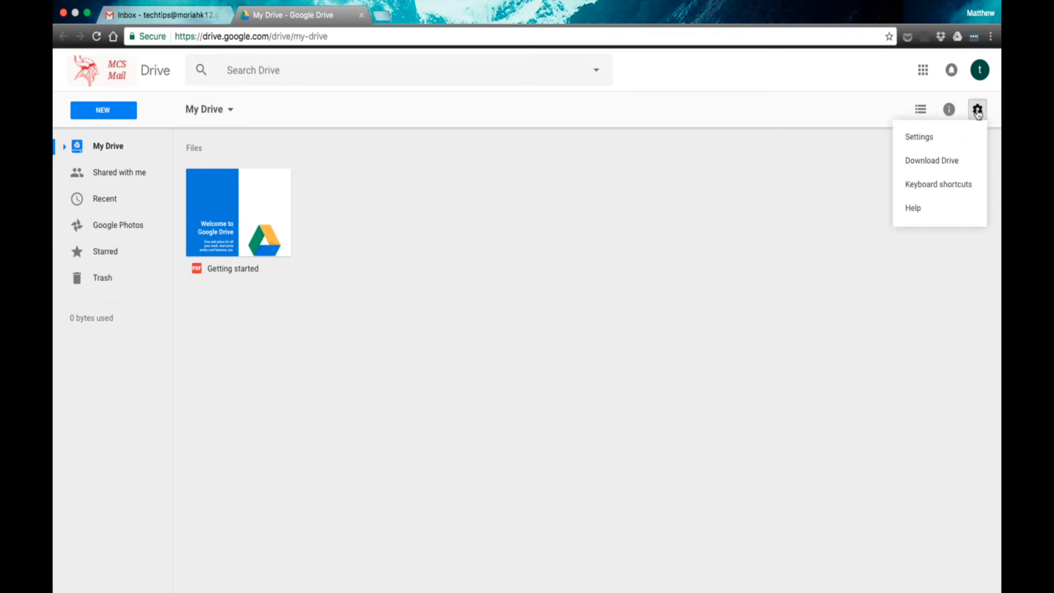
left_click(951, 112)
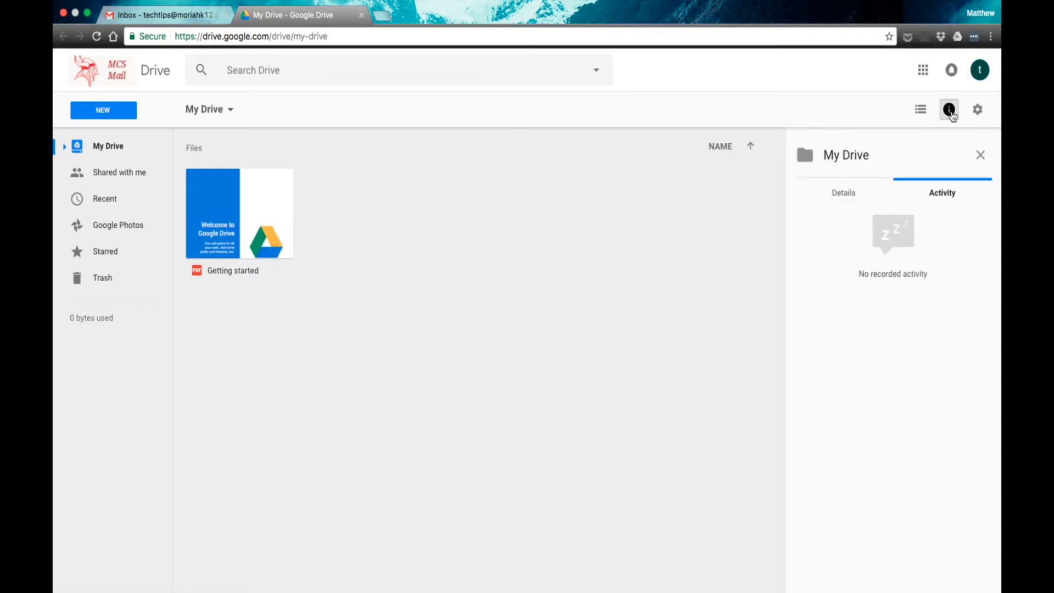
left_click(981, 159)
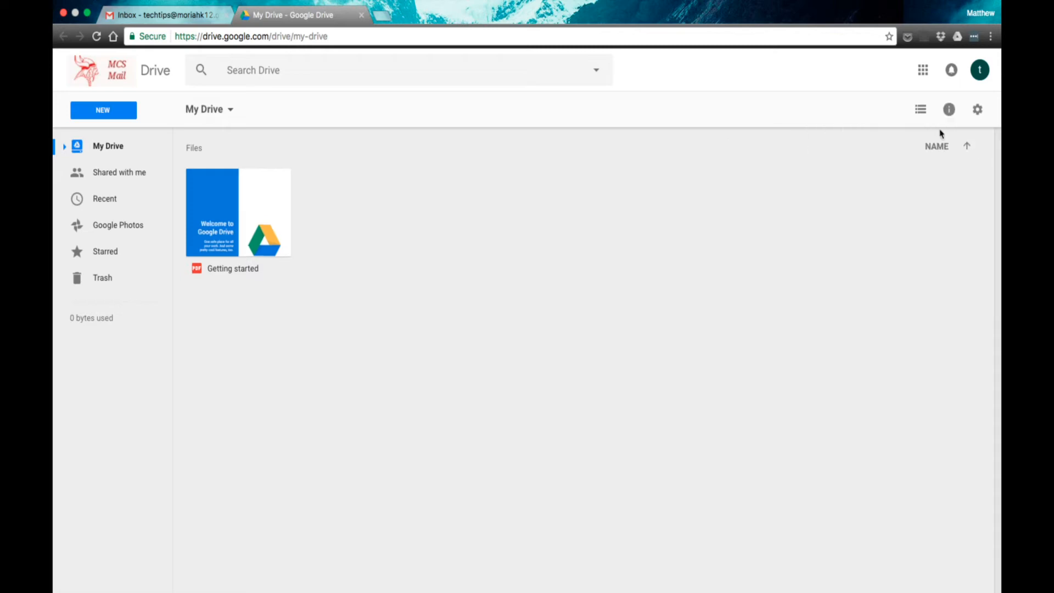
left_click(921, 110)
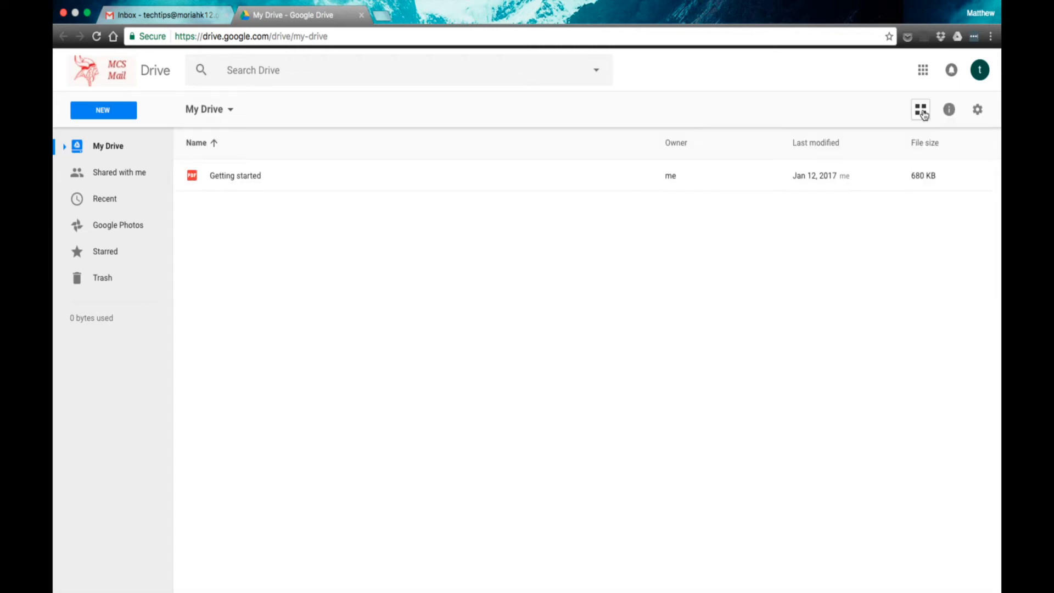
left_click(922, 112)
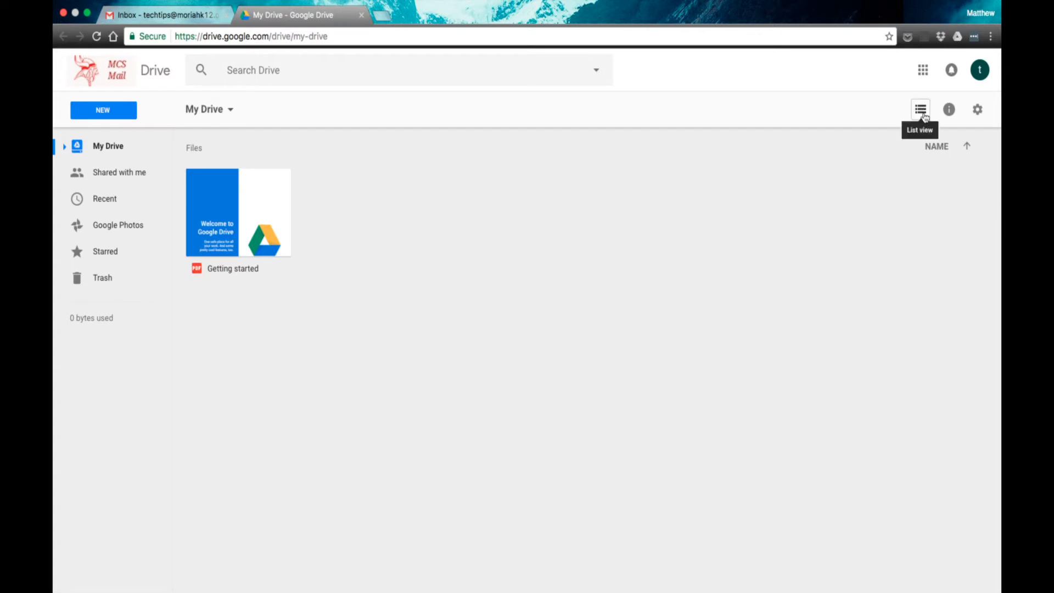
left_click(922, 112)
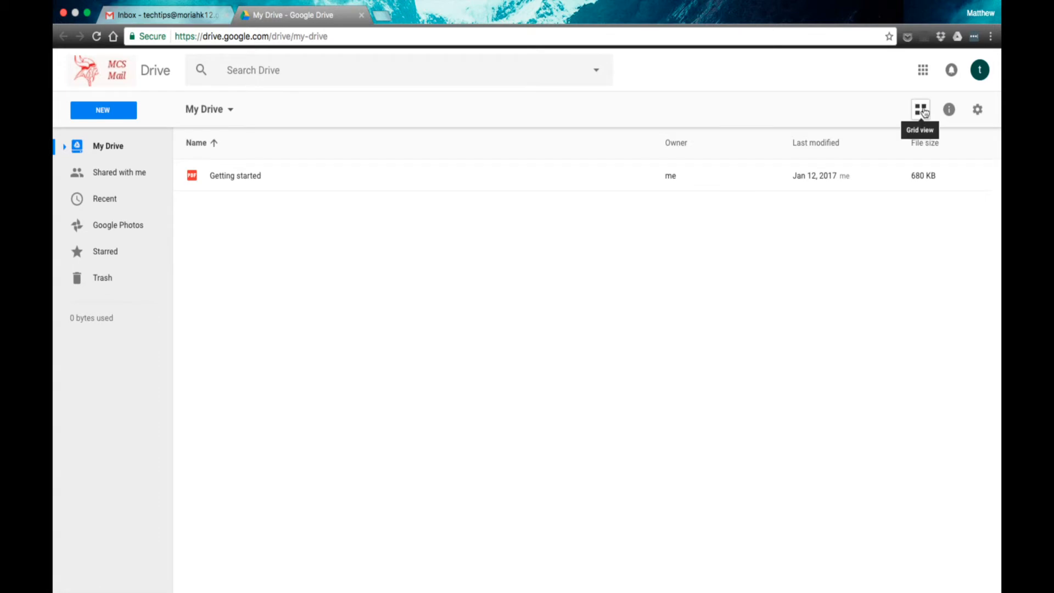
left_click(924, 112)
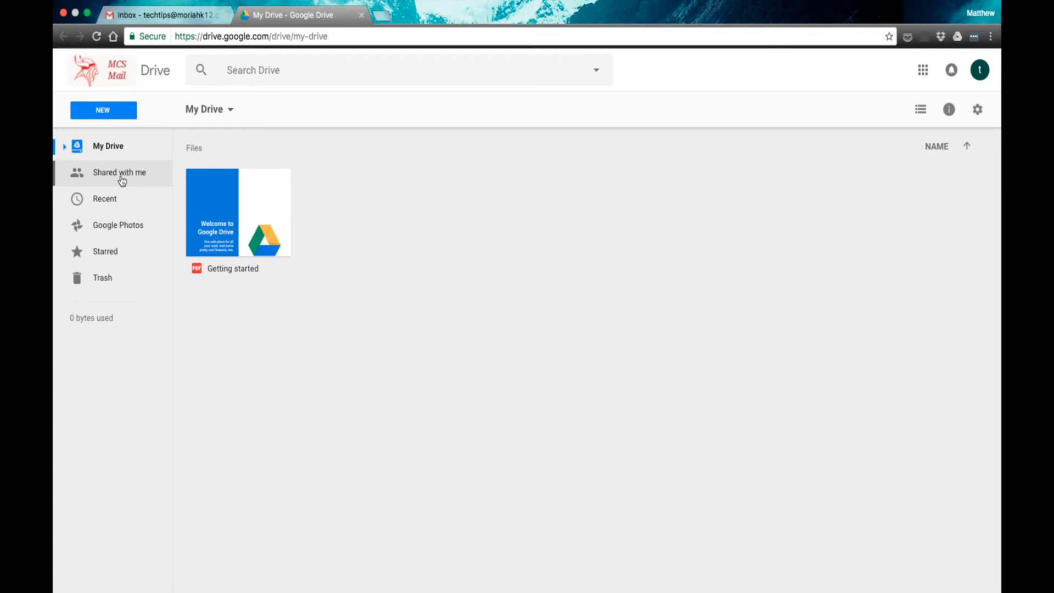
- Browse Recent and Starred, then return to My Drive and show the NEW item choices
left_click(116, 205)
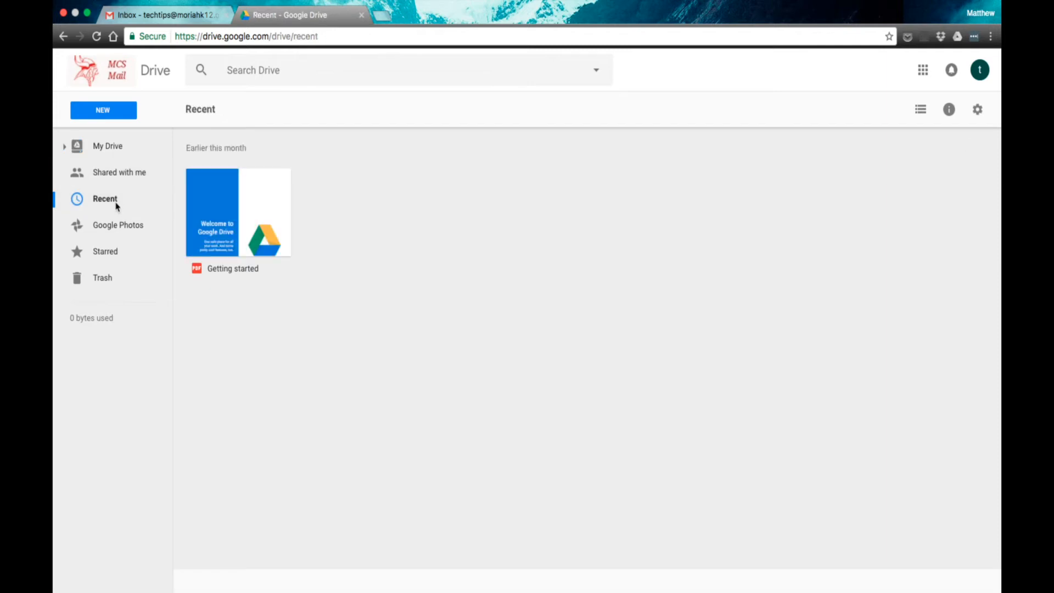
left_click(116, 255)
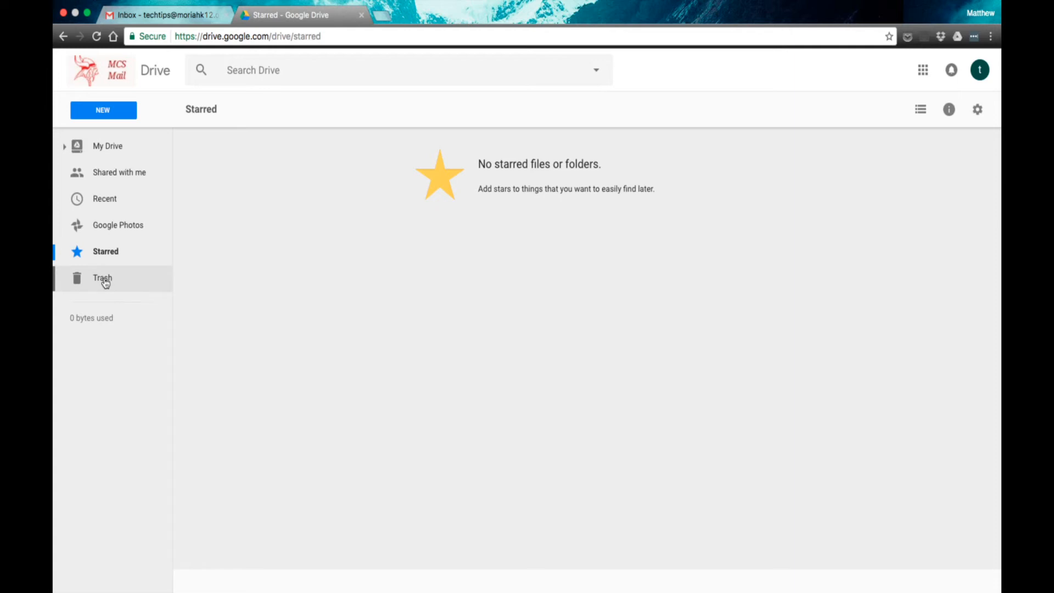
left_click(121, 155)
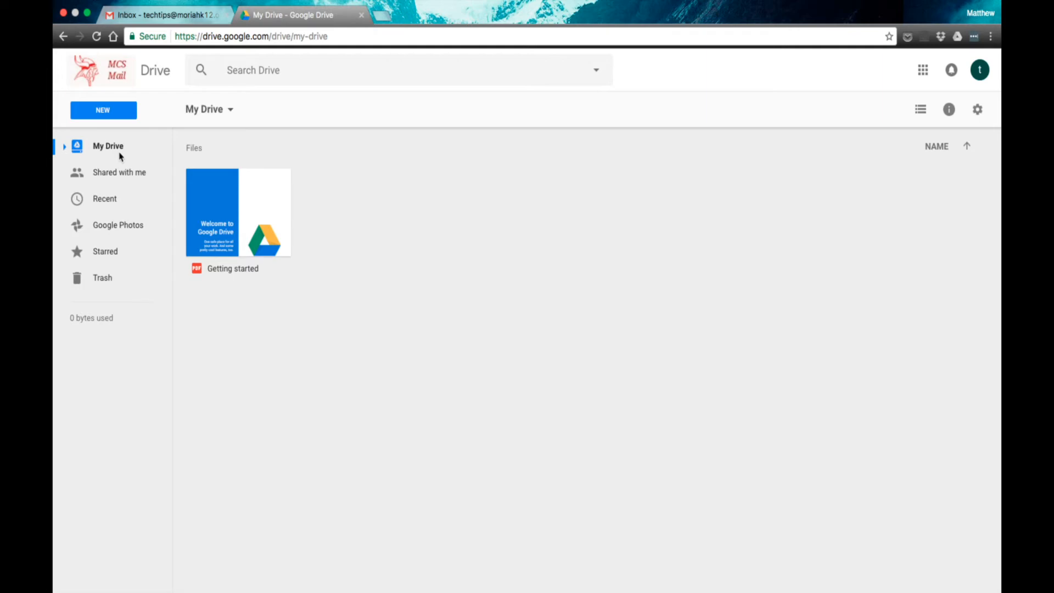
left_click(108, 114)
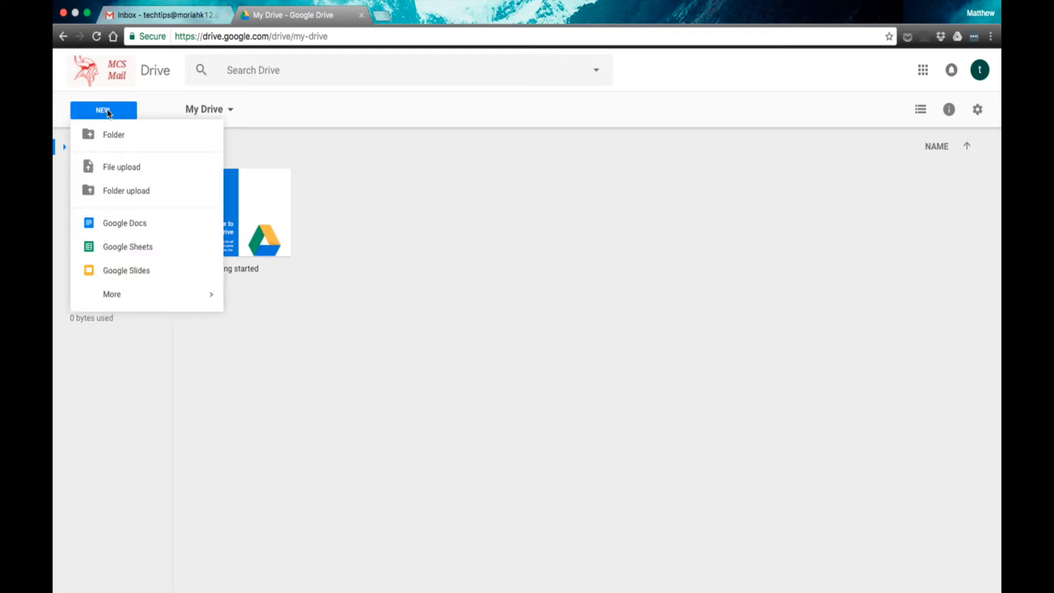
- Create a blank Doc titled 'Test Document' and type 'This is a collaboration with a few other techers'
left_click(123, 235)
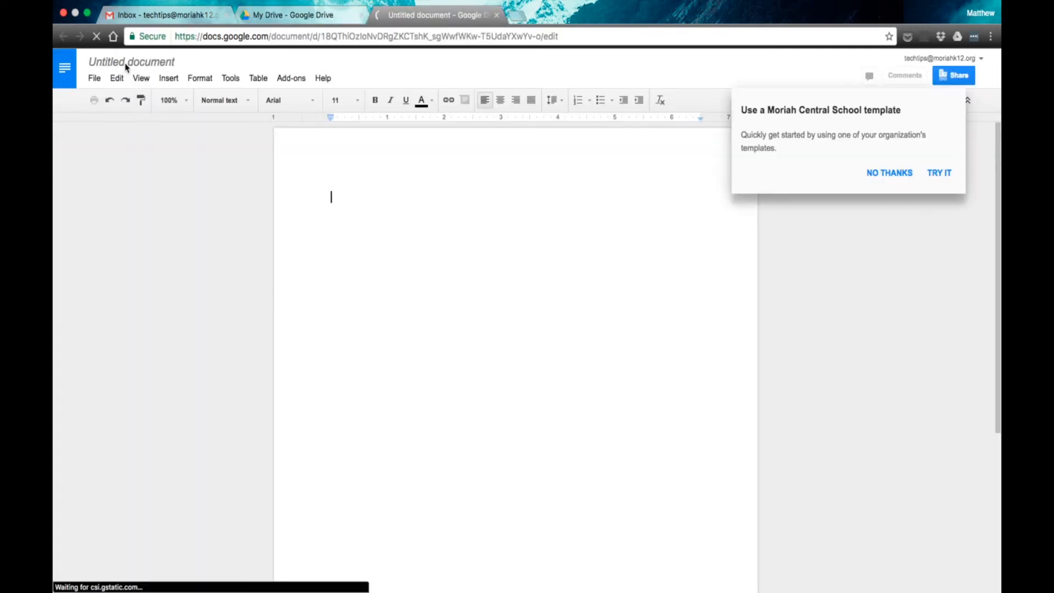
left_click(125, 62)
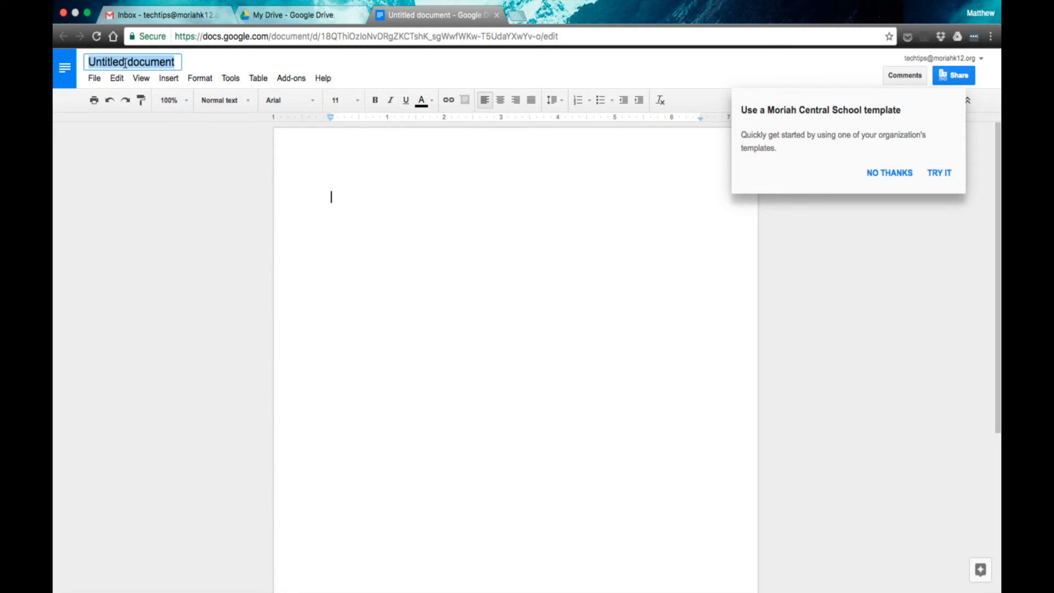
type("Test ")
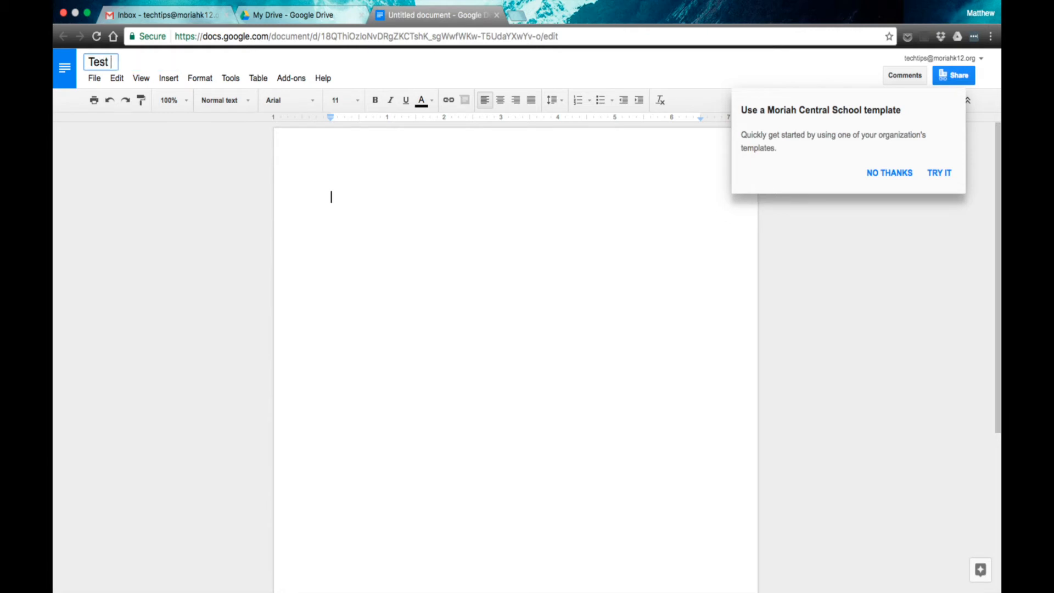
type("Document")
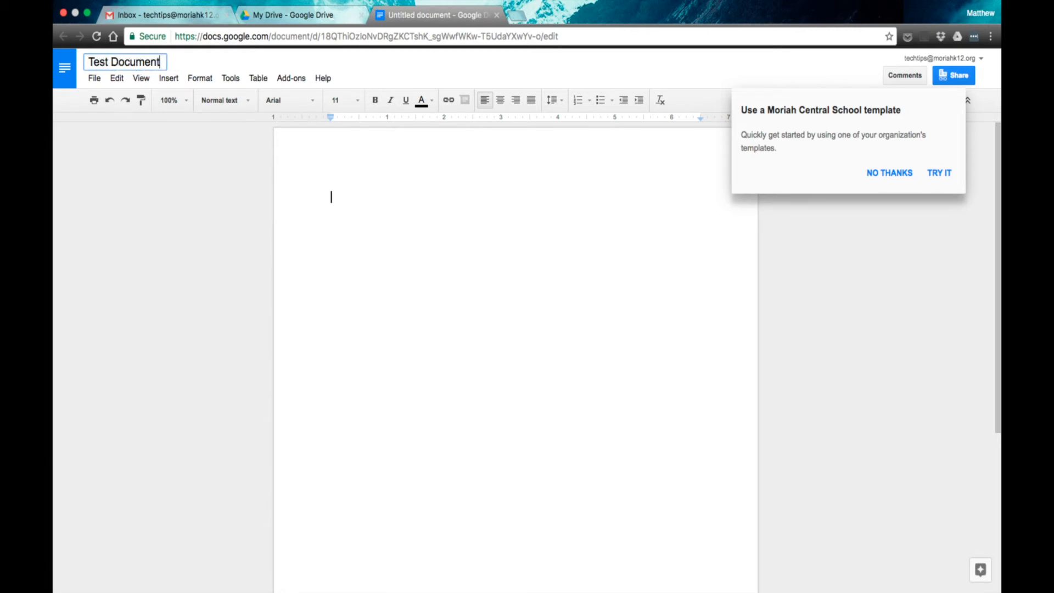
key("Return")
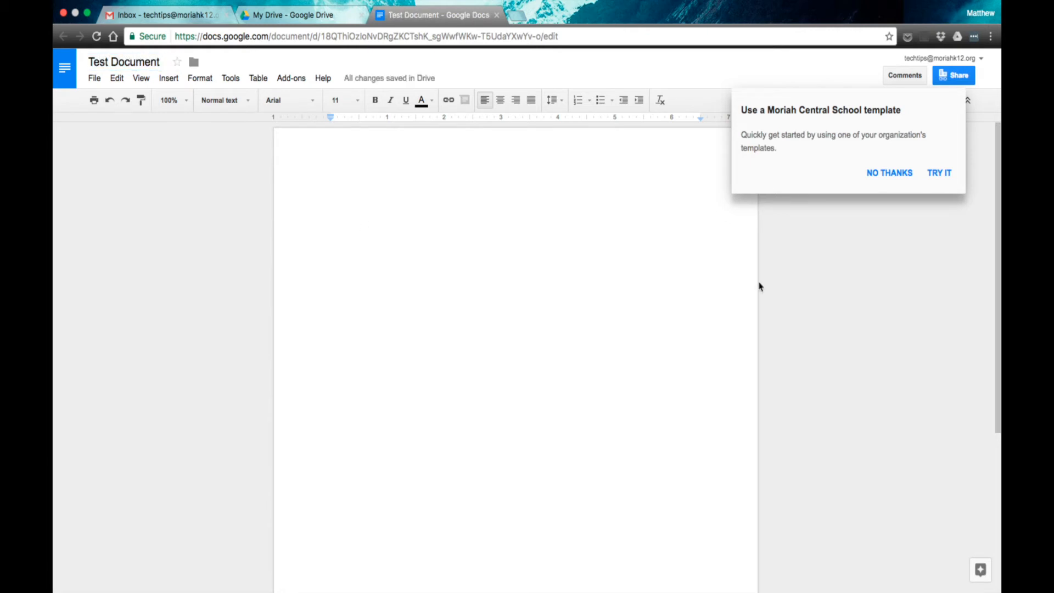
left_click(890, 173)
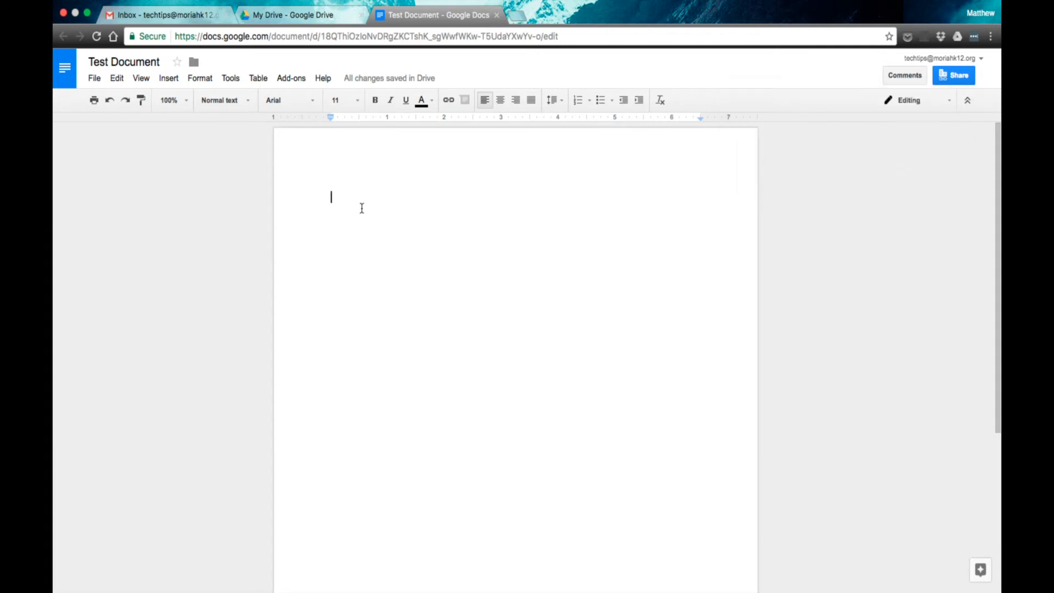
type("This is a collaboration with a few other techers")
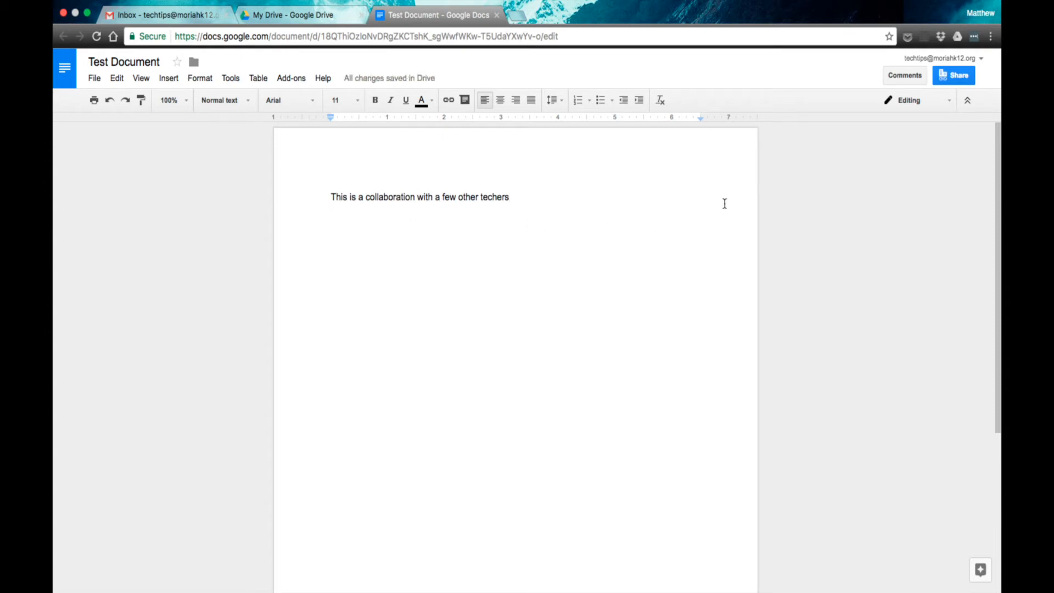
- Share with the collaborator's e-mail as editor, noting 'This is our lesson plans for next week.'
left_click(954, 81)
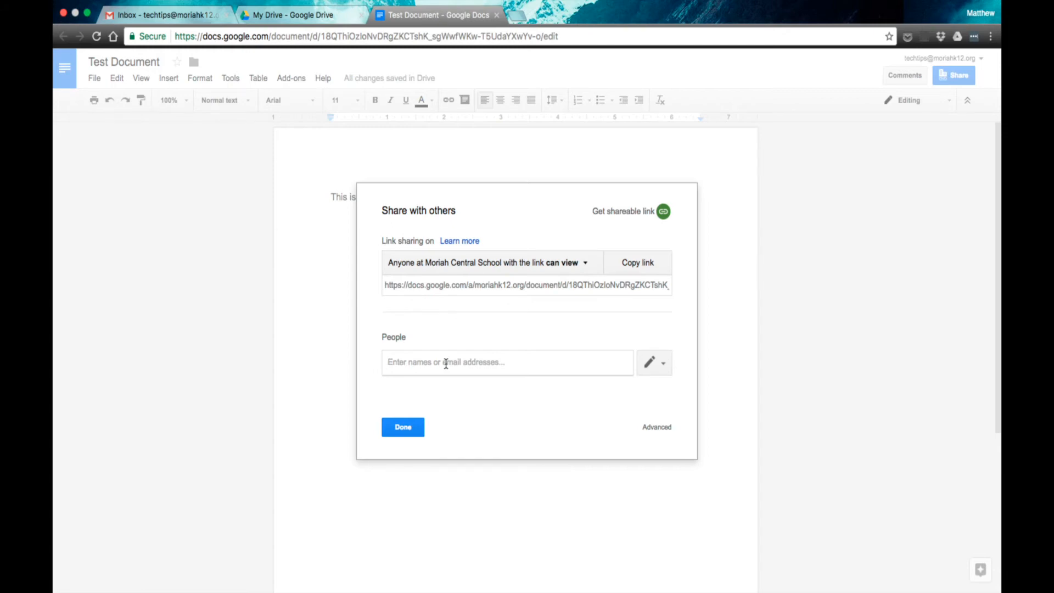
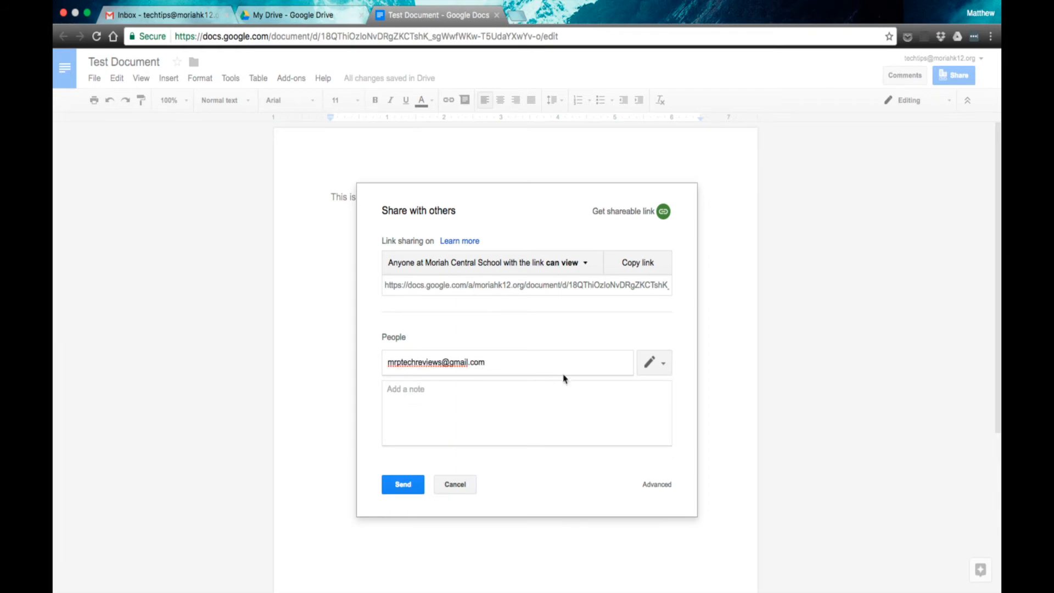
left_click(658, 364)
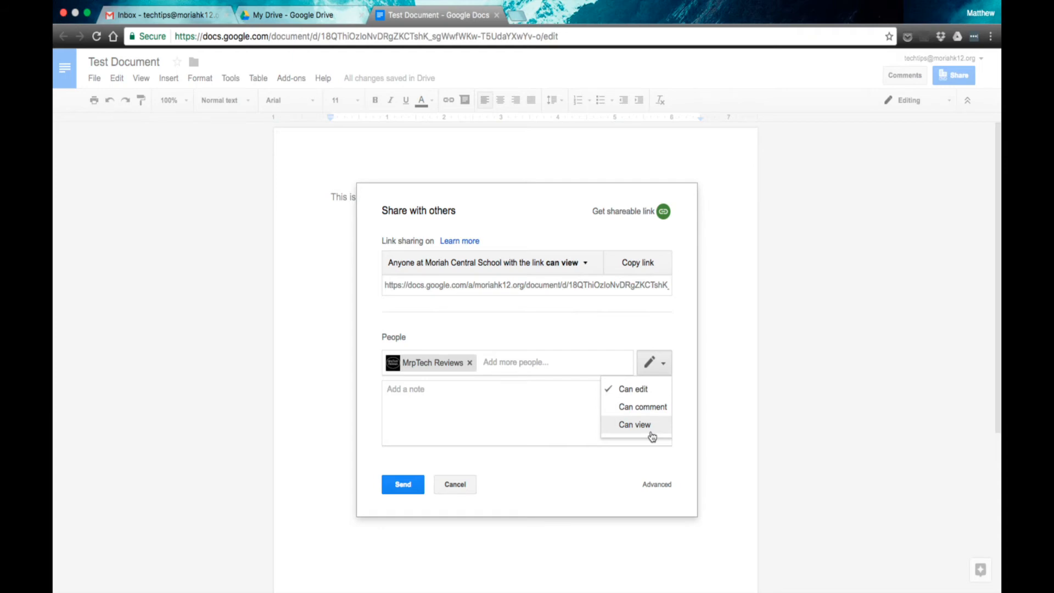
left_click(650, 396)
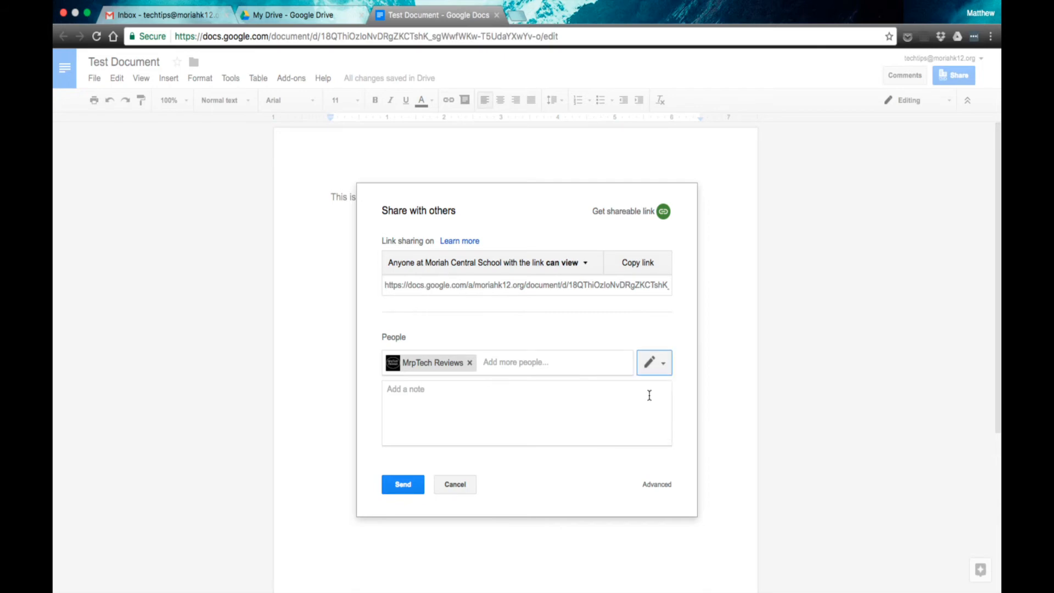
left_click(493, 430)
type("This is our ")
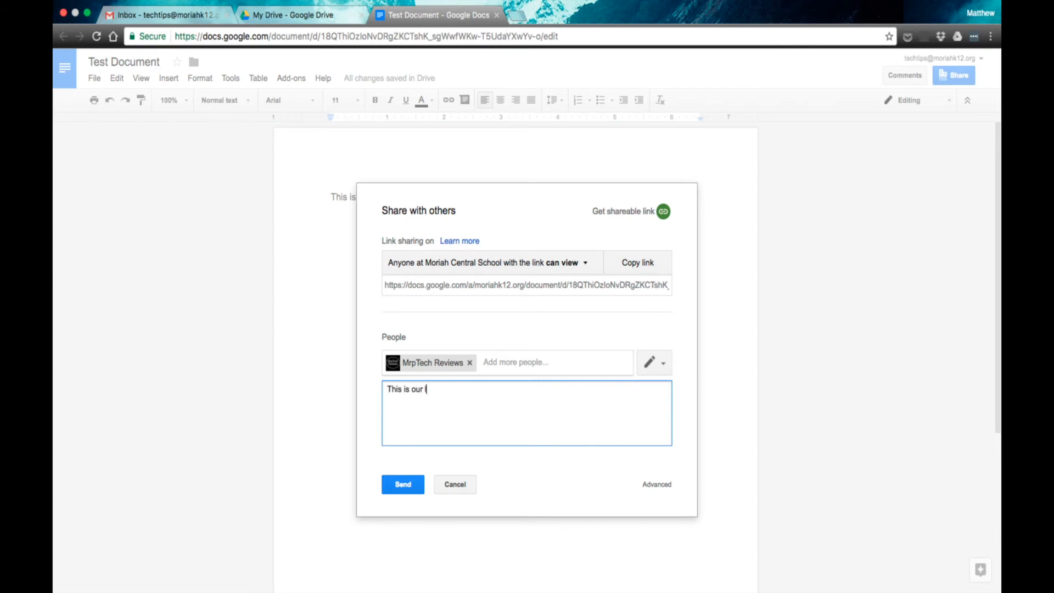
type("lesson plans for next week.")
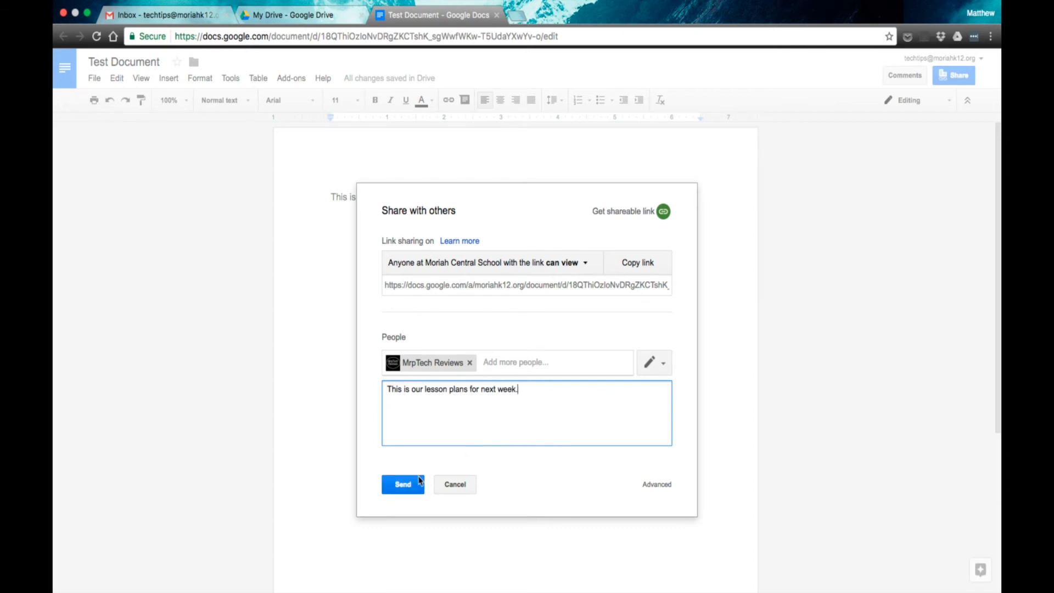
left_click(407, 489)
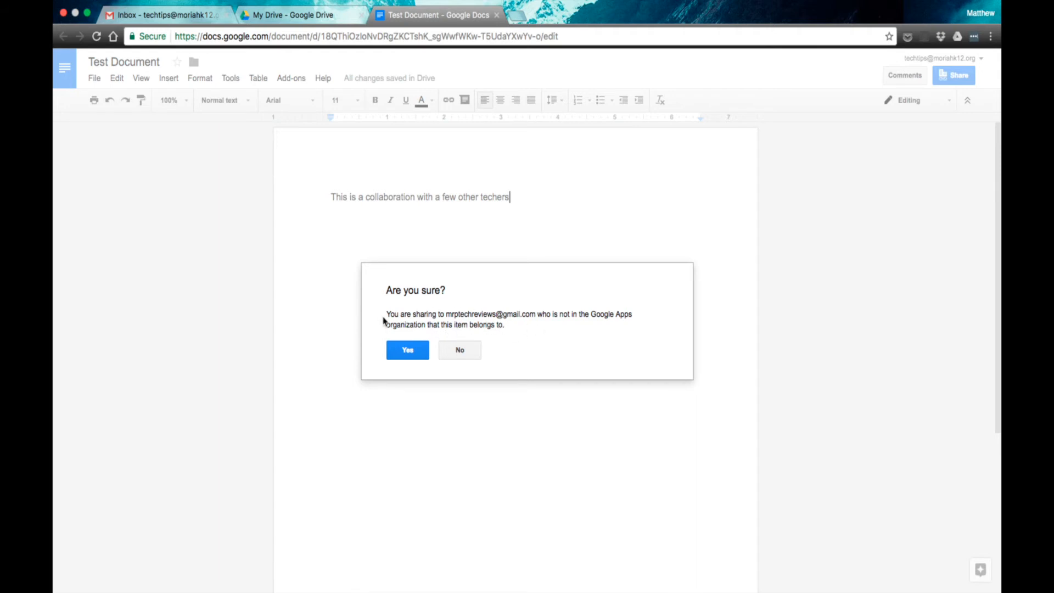
left_click(407, 356)
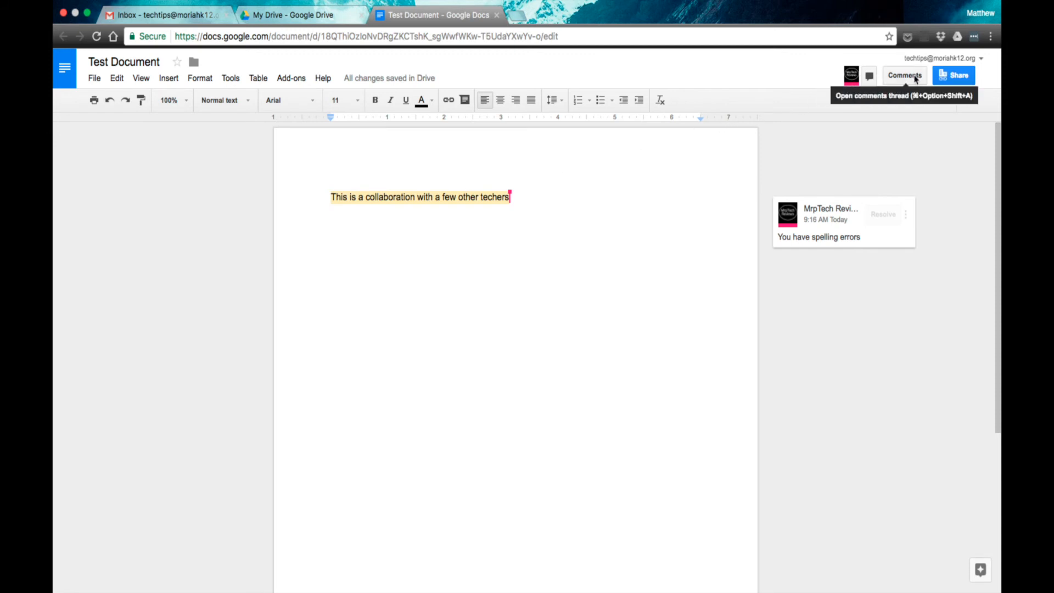
- Correct 'techers' to 'teachers' in the first sentence
left_click(489, 196)
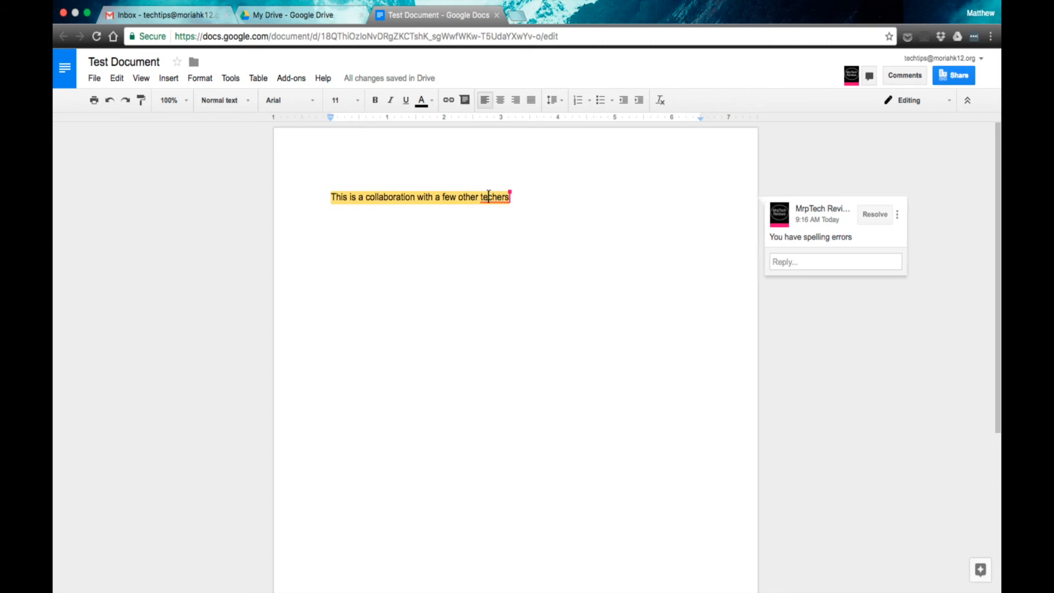
left_click_drag(488, 197, 481, 197)
left_click(483, 197)
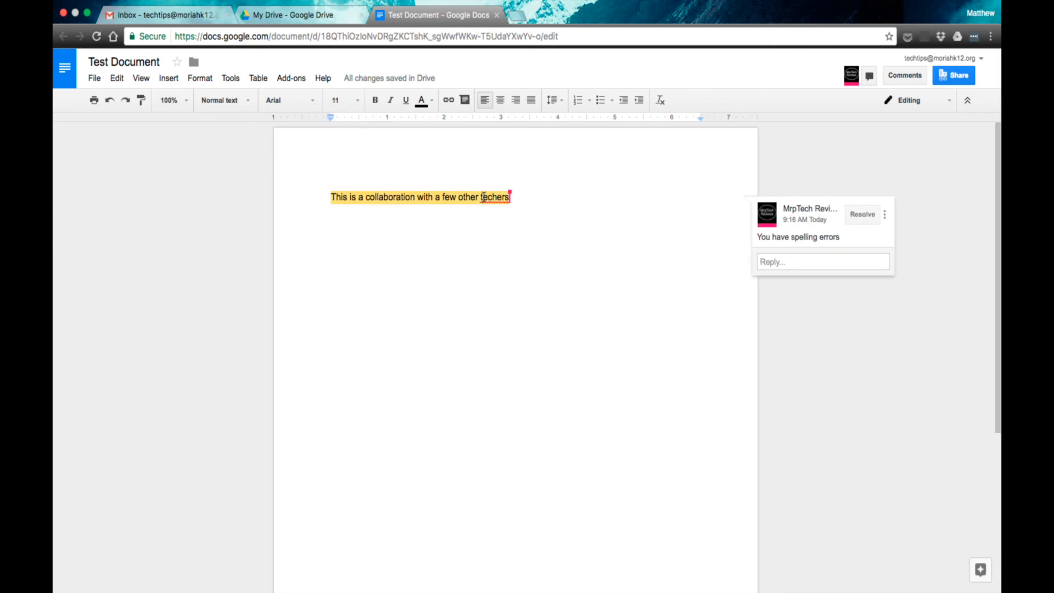
type("a")
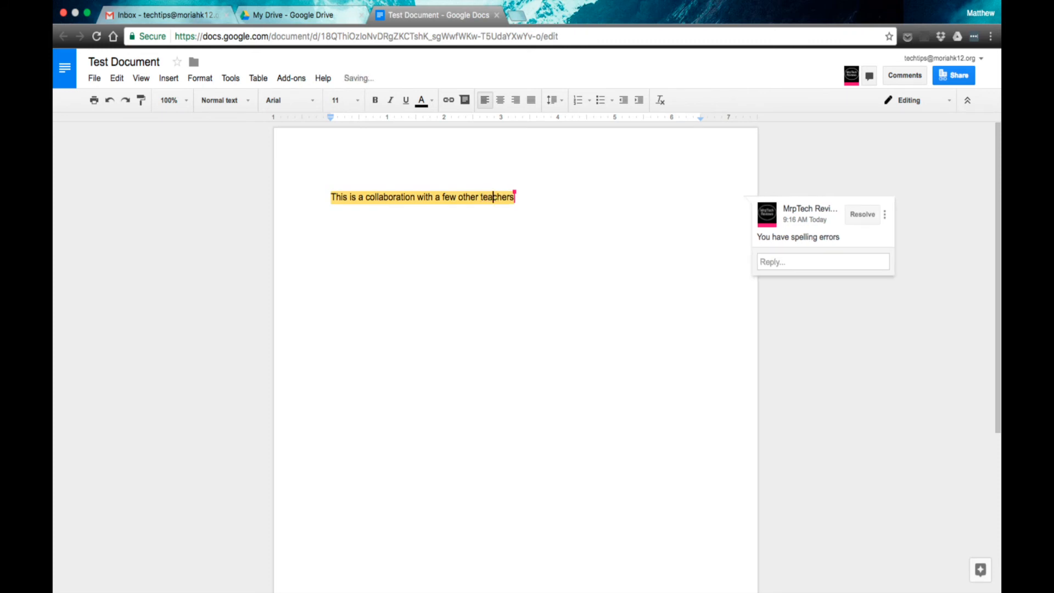
- Post the comment 'Thanks so much. It is fixed now' on the first sentence
left_click_drag(331, 197, 524, 199)
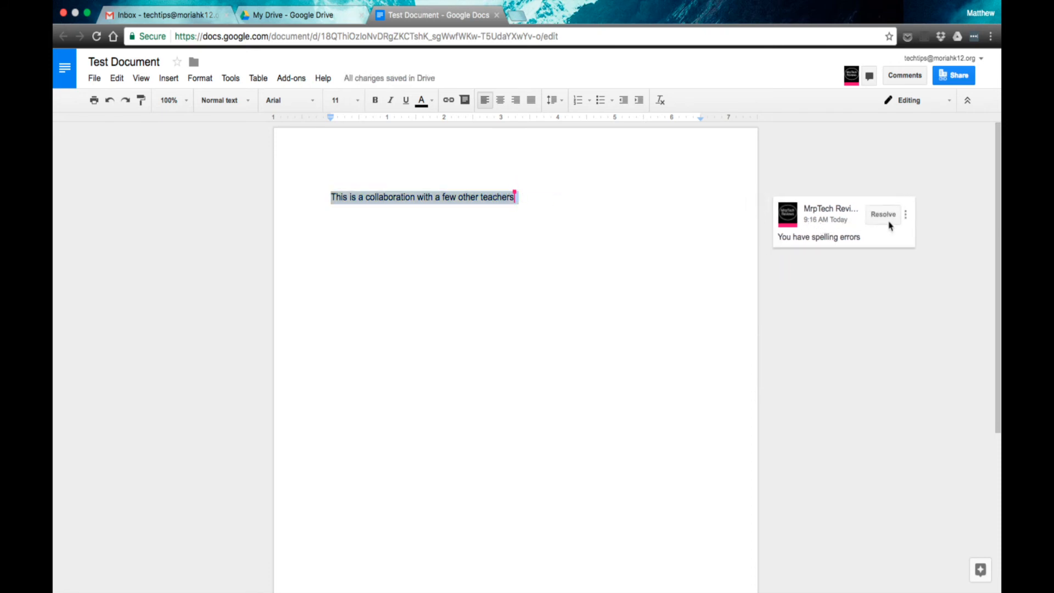
left_click(906, 216)
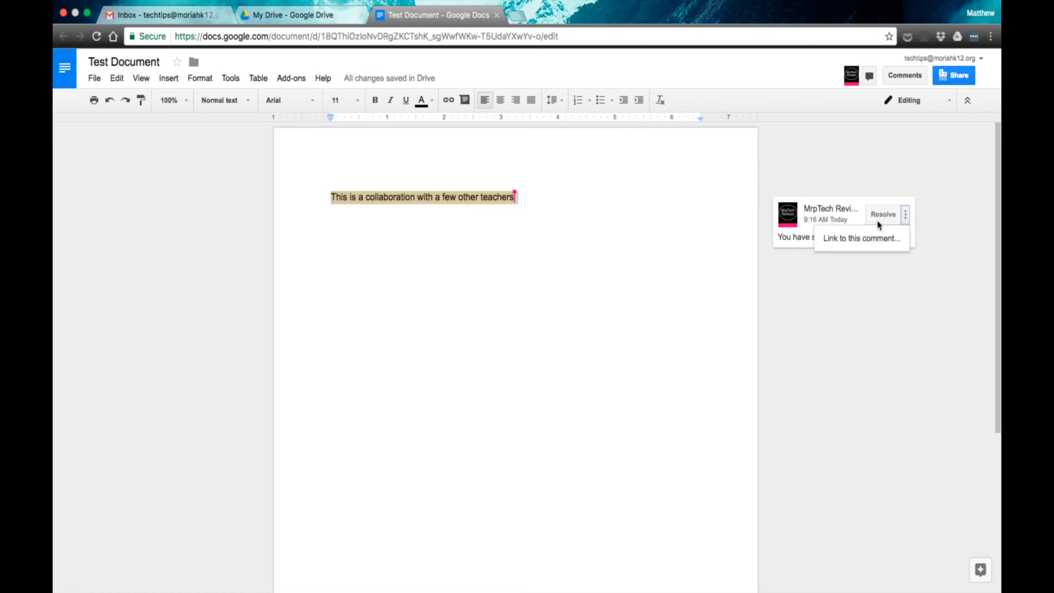
left_click(906, 81)
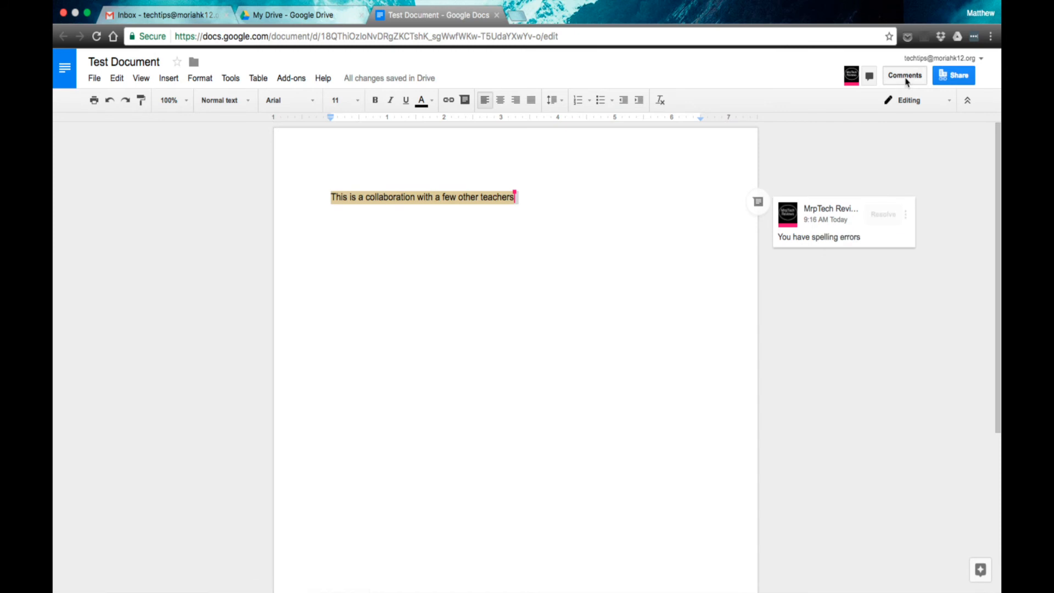
left_click(906, 81)
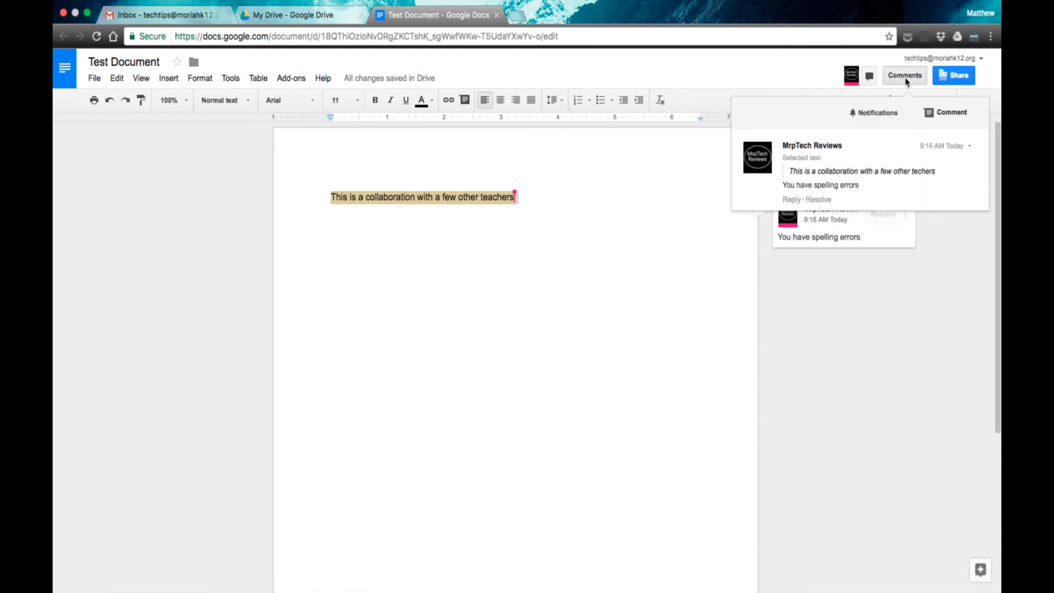
left_click(949, 113)
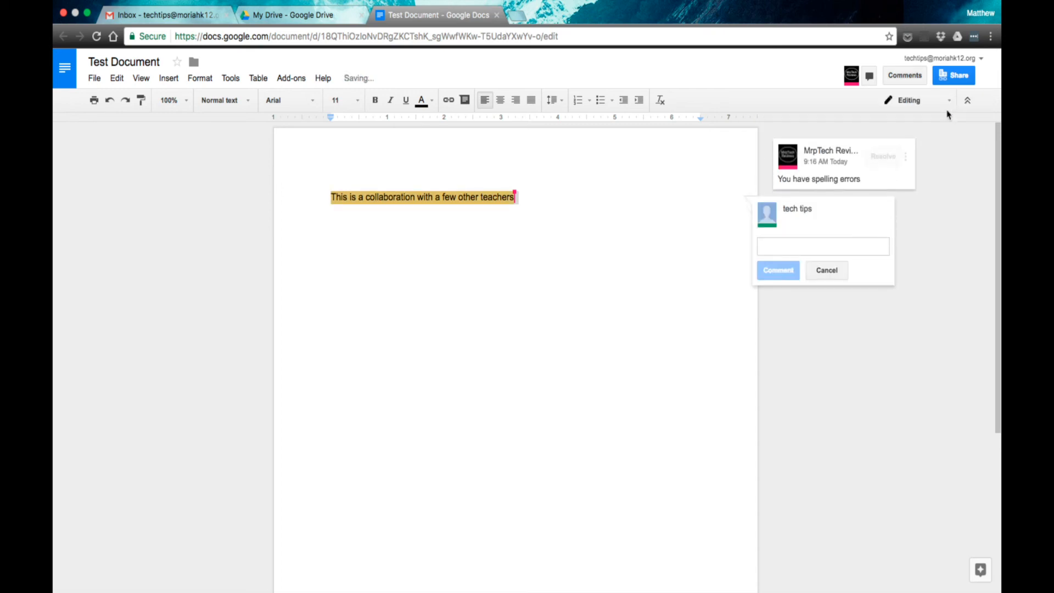
type("Thanks so much.  It is fixed now")
left_click(778, 271)
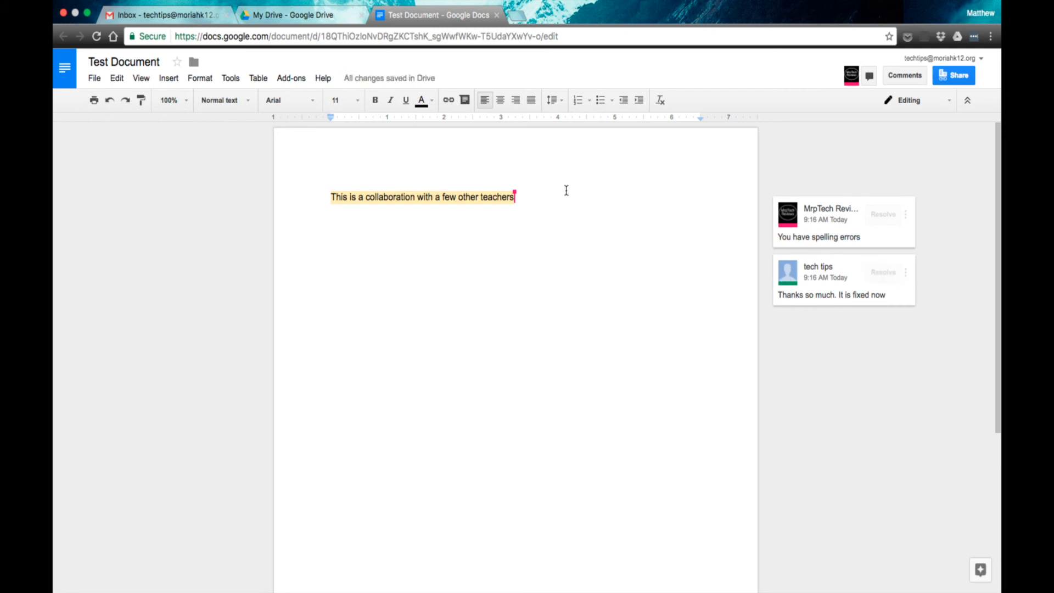
key("Return")
key("Return")
- Add the line 'This is homework for 5th period.' and begin a new line below it
type("This is homework for 5th perio")
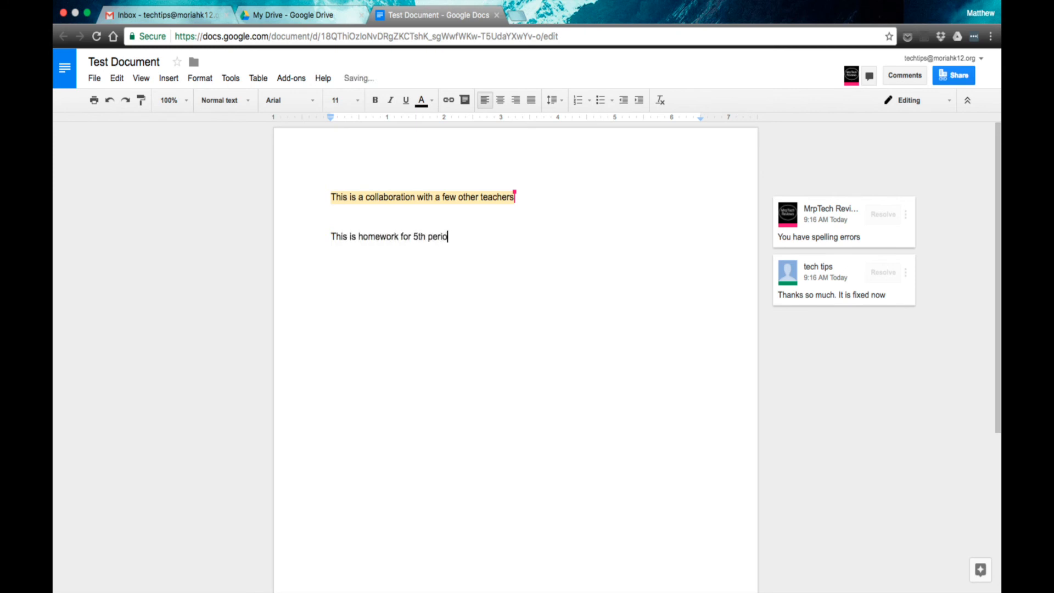
type("d.")
key("Return")
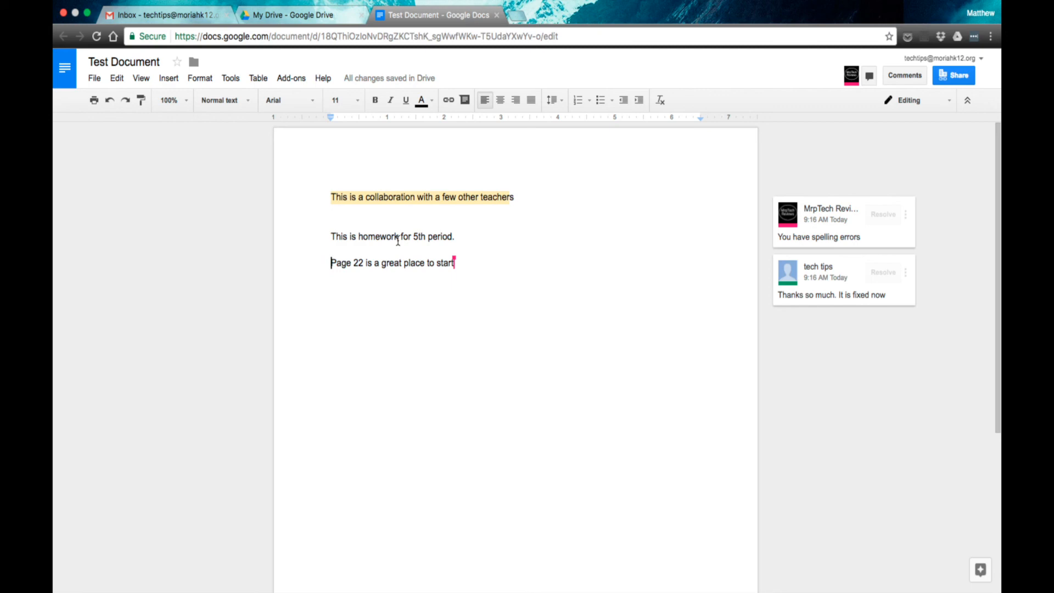
mouse_move(739, 287)
- Return to the My Drive tab and close the NEW menu without creating anything
left_click(272, 15)
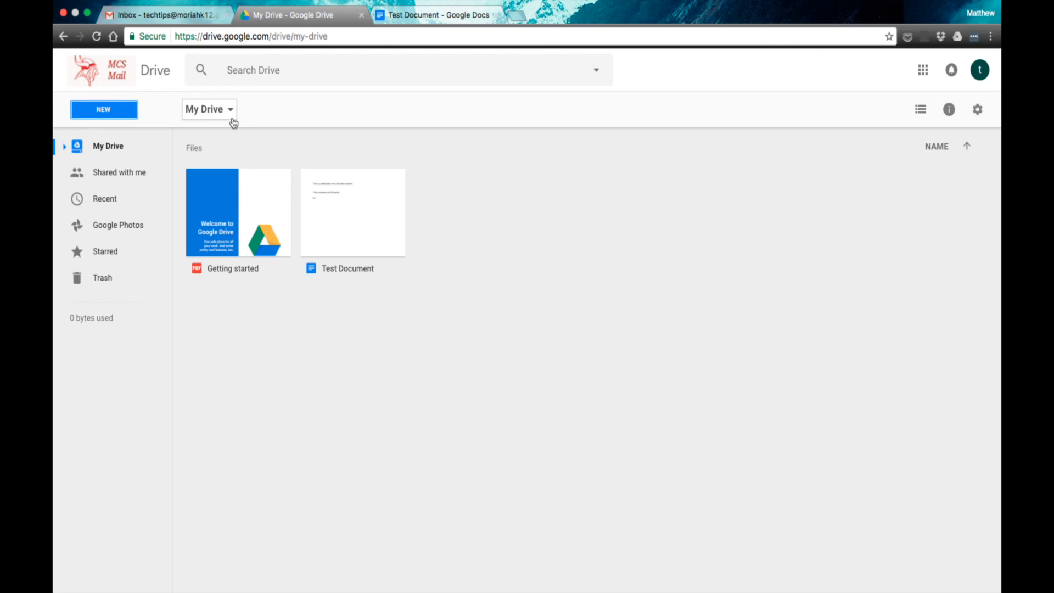
left_click(103, 114)
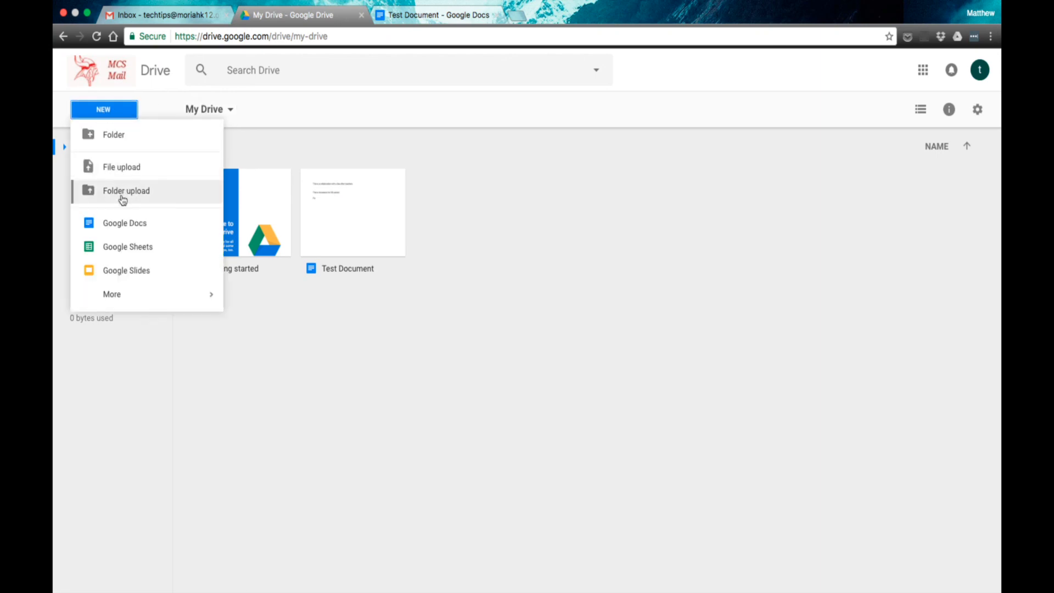
left_click(526, 220)
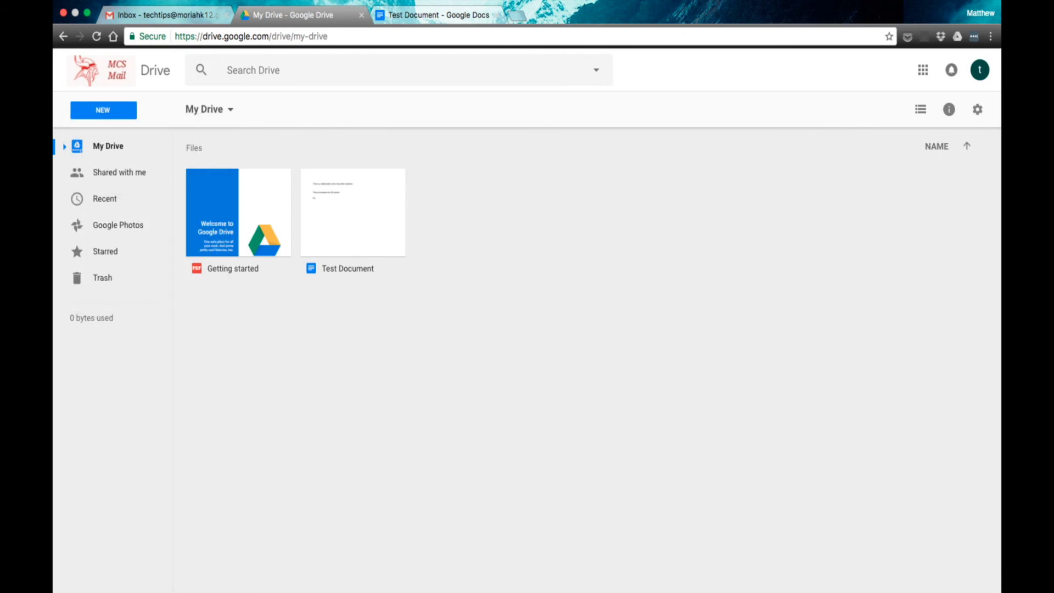